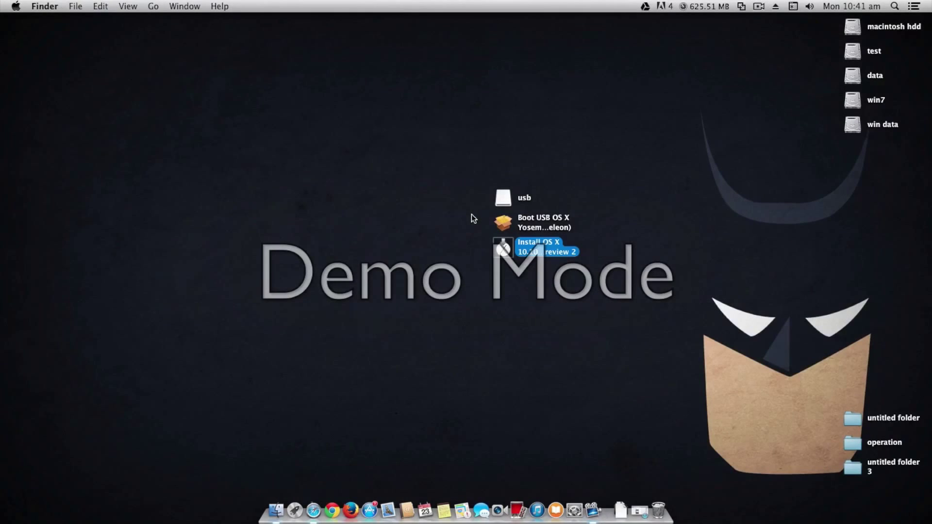
# Move the usb drive and Boot USB package icons upward to space out the three desktop icons.
pyautogui.click(471, 214)
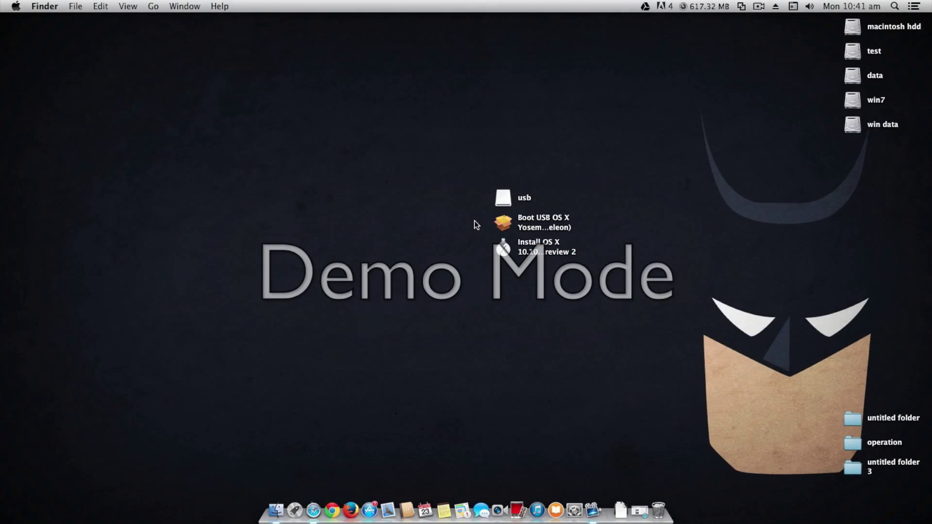
pyautogui.moveTo(512, 198); pyautogui.dragTo(512, 149)
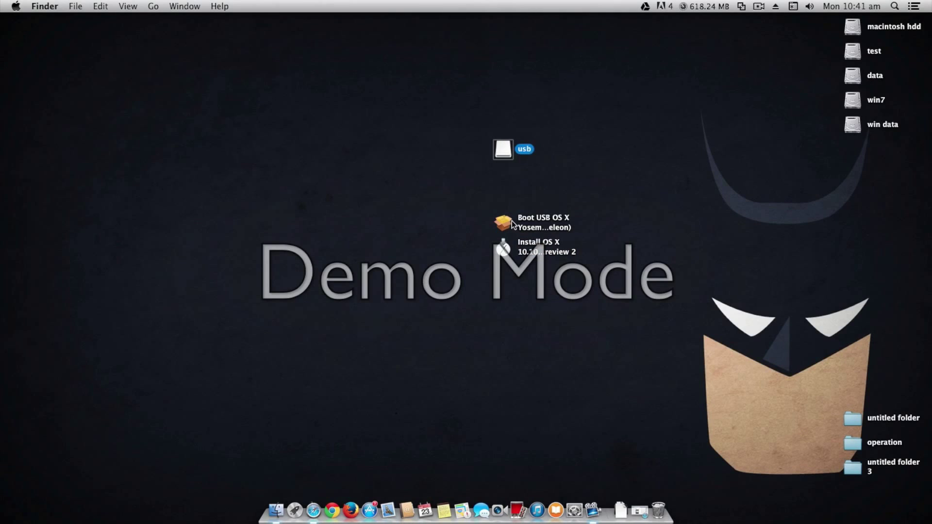
pyautogui.moveTo(509, 226); pyautogui.dragTo(509, 196)
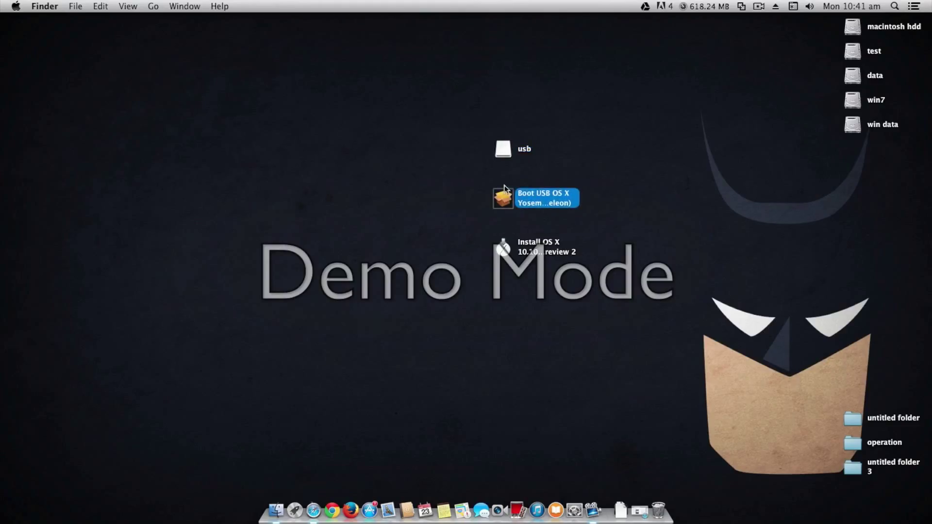
# Rename the Install OS X 10.10 Developer Preview 2 icon to 'Install OS X Mavericks'.
pyautogui.click(532, 250)
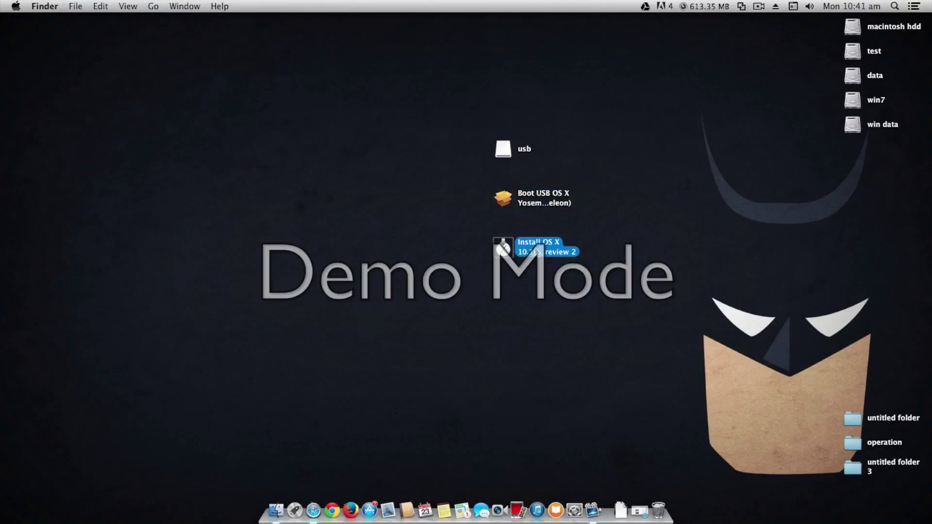
pyautogui.click(536, 252)
pyautogui.write('Install OS X Mavericks')
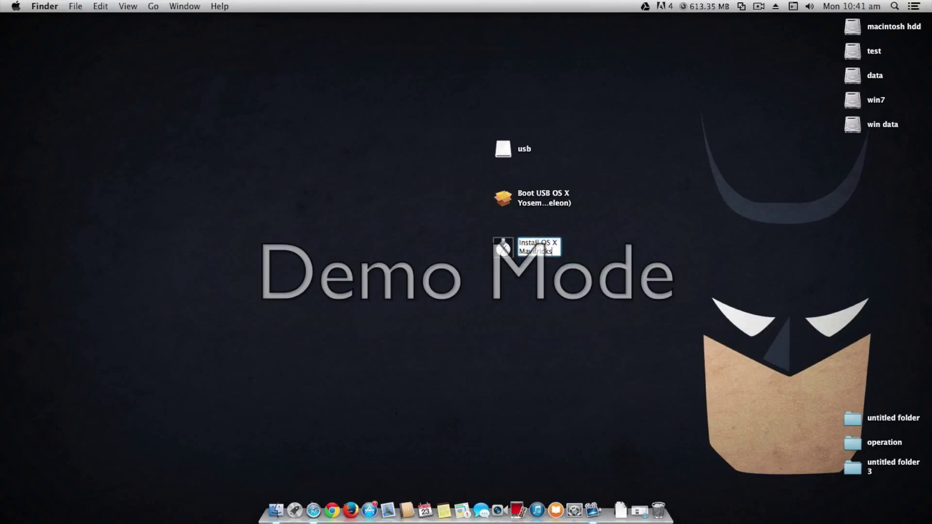
pyautogui.click(538, 298)
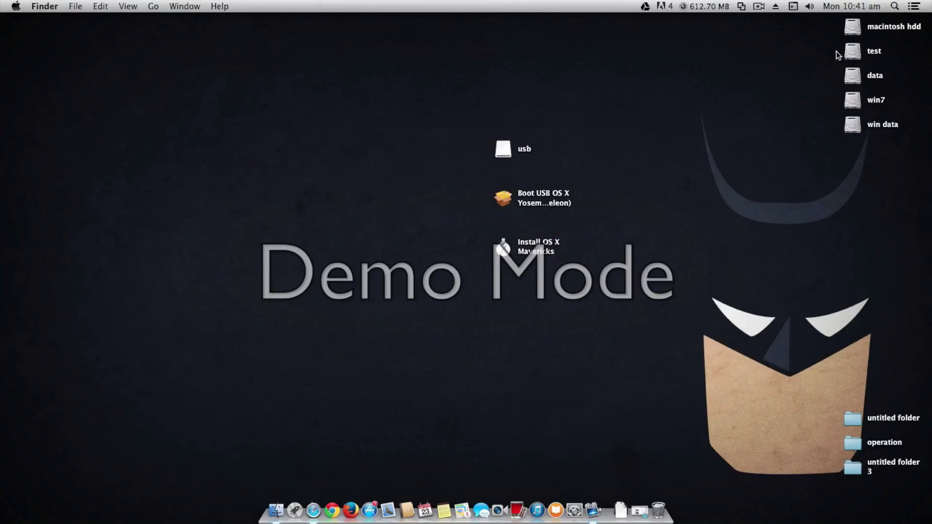
# Move Install OS X Mavericks from the desktop into the Applications folder.
pyautogui.click(275, 509)
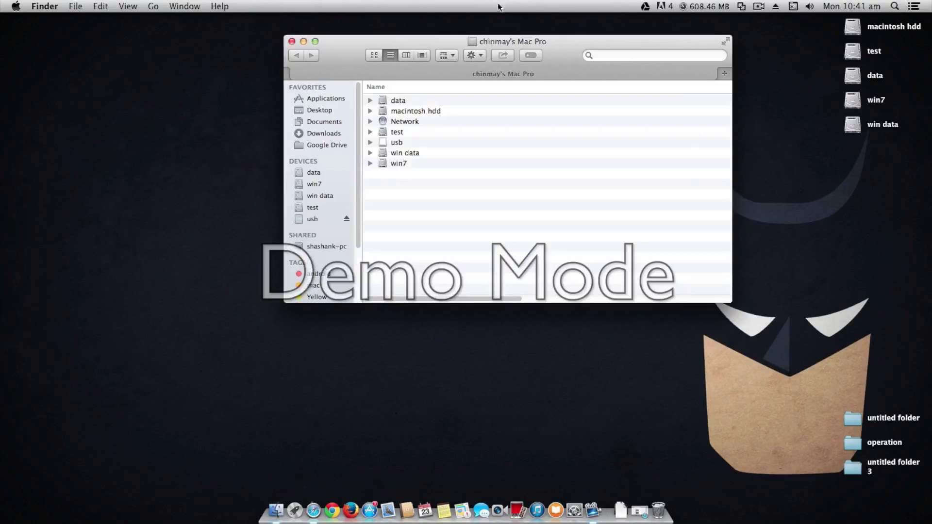
pyautogui.click(310, 102)
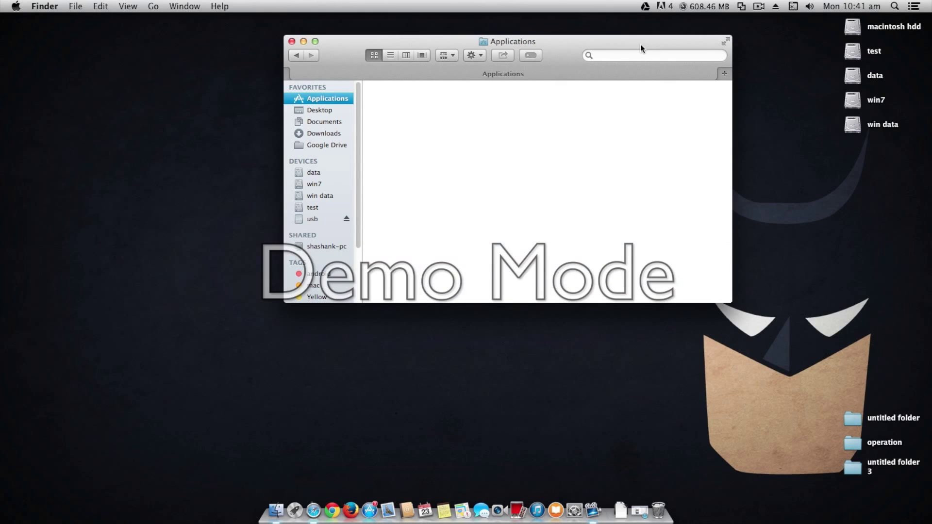
pyautogui.moveTo(640, 45); pyautogui.dragTo(394, 83)
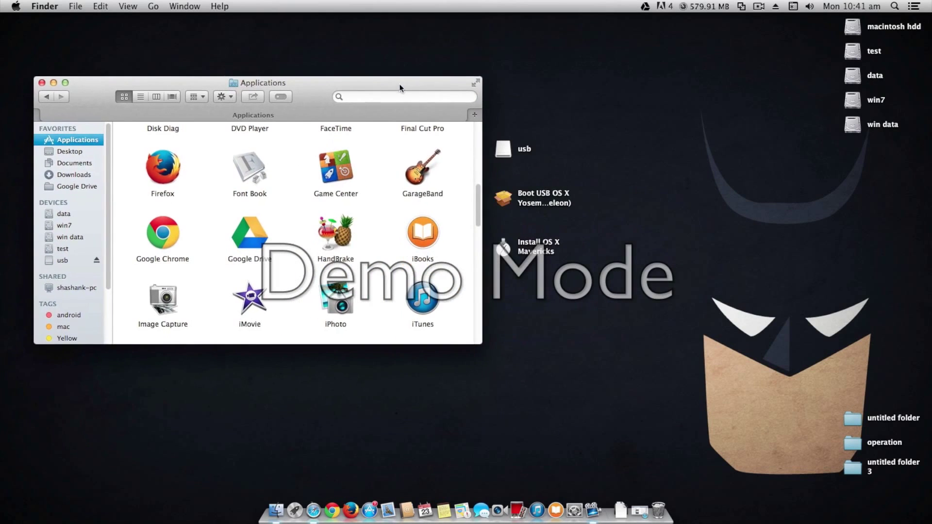
pyautogui.moveTo(508, 250); pyautogui.dragTo(381, 272)
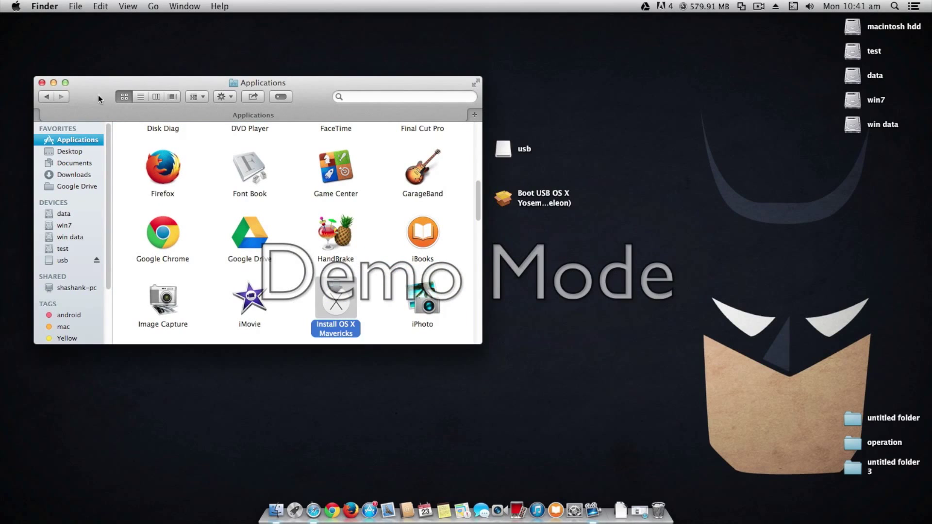
pyautogui.click(43, 83)
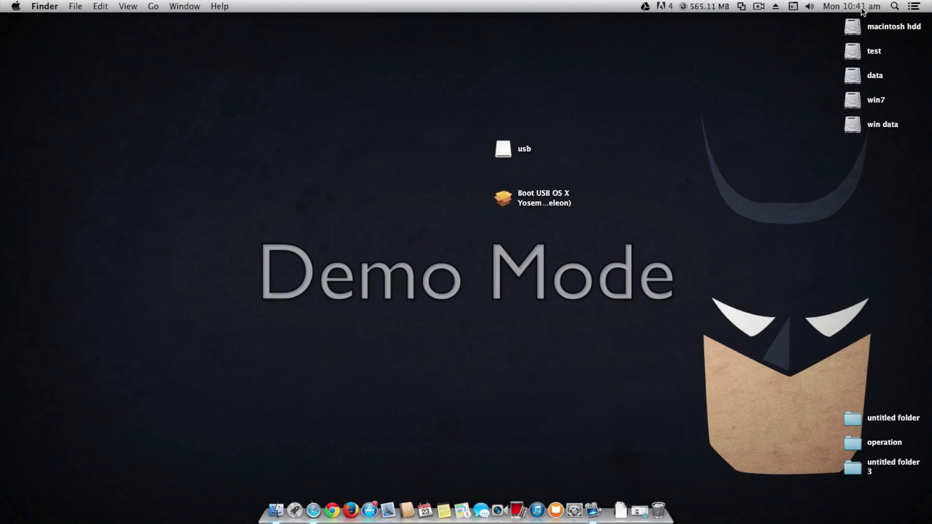
# Launch Disk Utility through a Spotlight search for 'disk'.
pyautogui.click(896, 7)
pyautogui.write('disk')
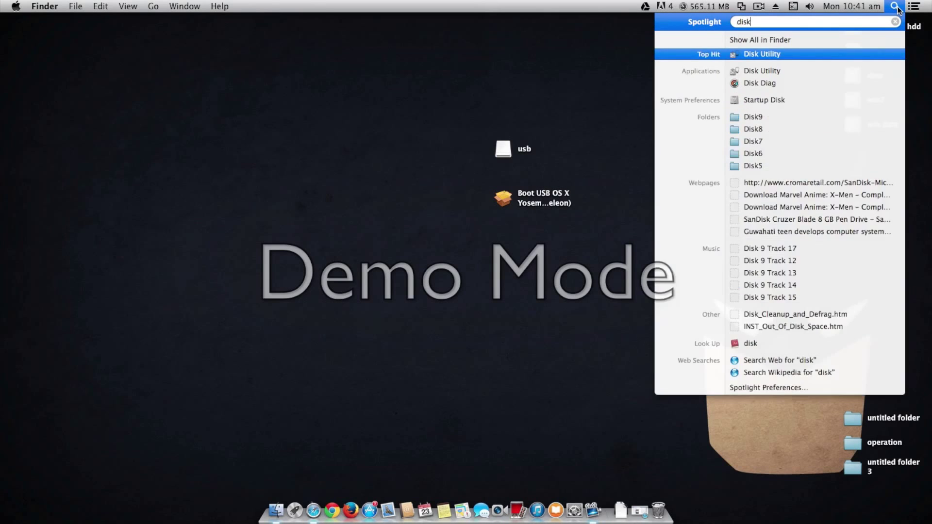
pyautogui.press('Return')
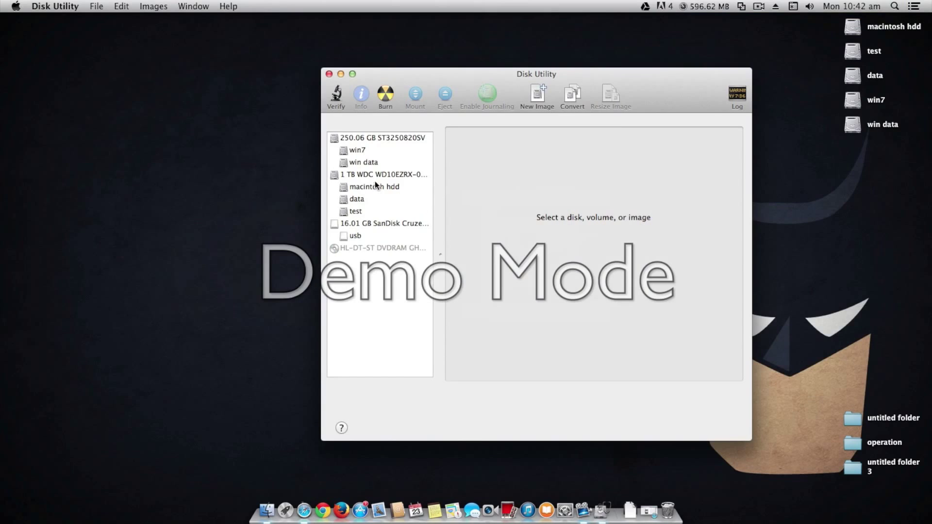
# Erase the 16.01 GB SanDisk drive as Mac OS Extended (Journaled), leaving a volume named Untitled.
pyautogui.click(383, 225)
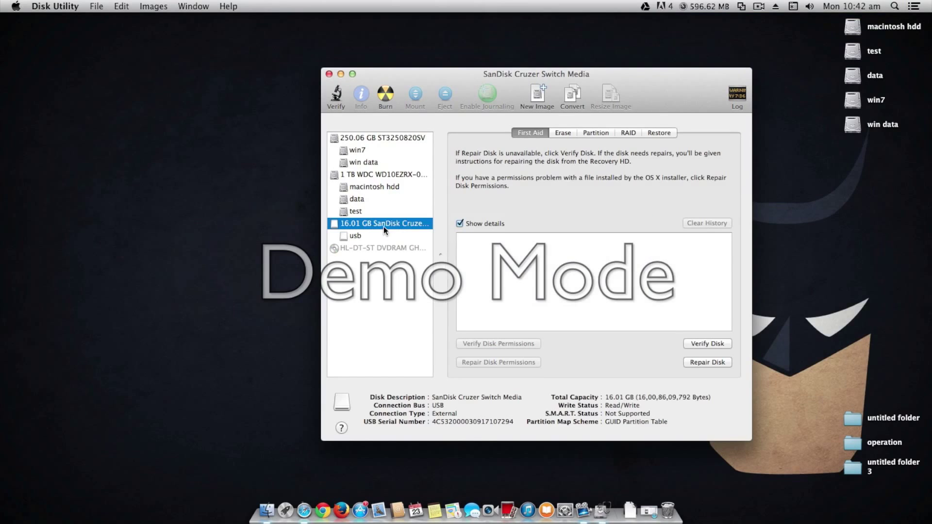
pyautogui.click(561, 134)
pyautogui.click(701, 343)
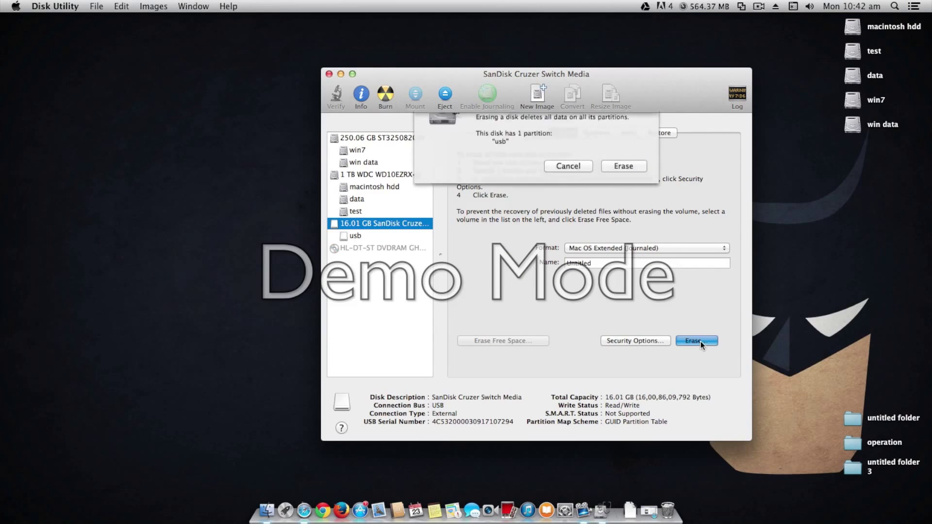
pyautogui.click(616, 198)
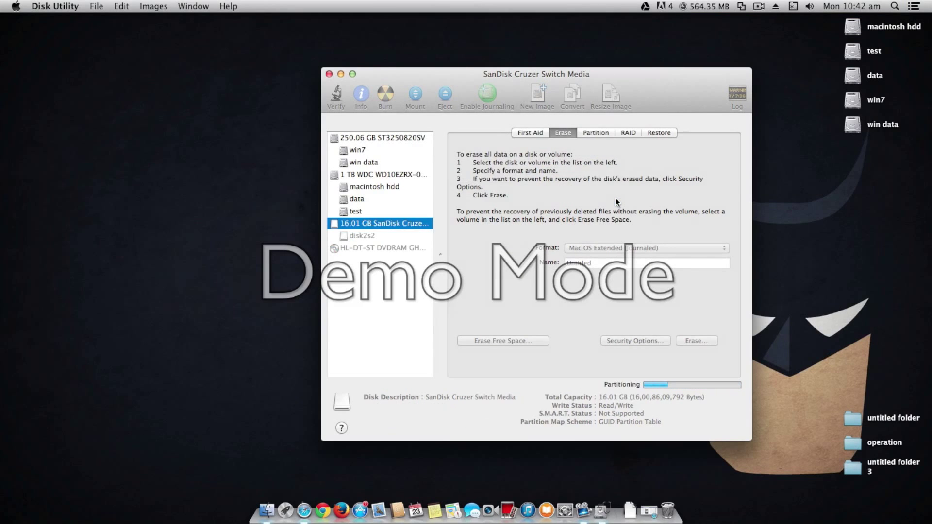
pyautogui.moveTo(619, 76); pyautogui.dragTo(396, 57)
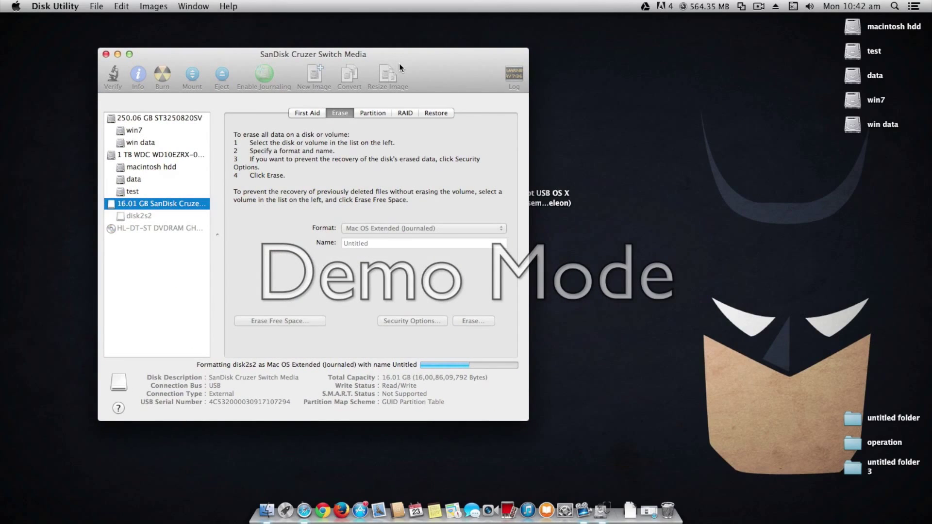
pyautogui.moveTo(416, 66)
pyautogui.mouseDown()
pyautogui.moveTo(430, 146)
pyautogui.moveTo(396, 127)
pyautogui.moveTo(405, 75)
pyautogui.mouseUp()
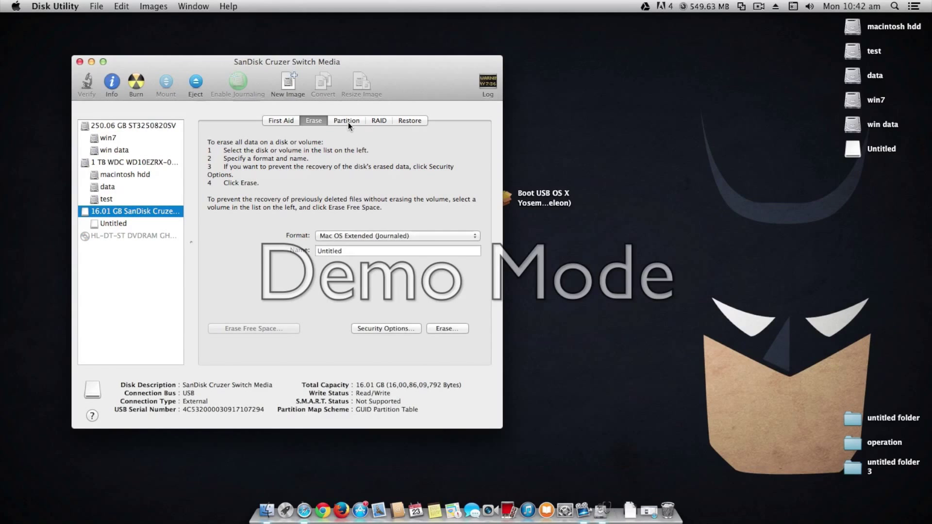
# Partition the SanDisk drive as 1 Partition named 'usb' using GUID Partition Table.
pyautogui.click(348, 121)
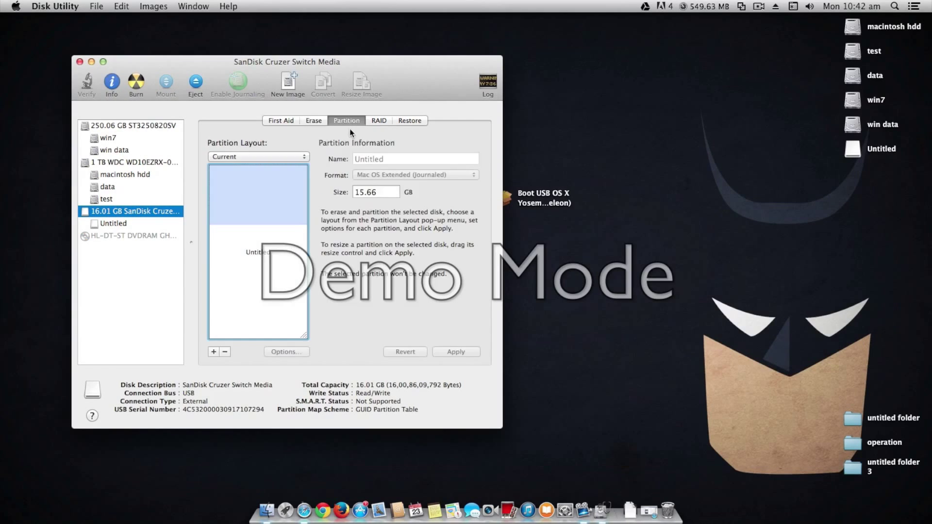
pyautogui.click(269, 155)
pyautogui.click(273, 166)
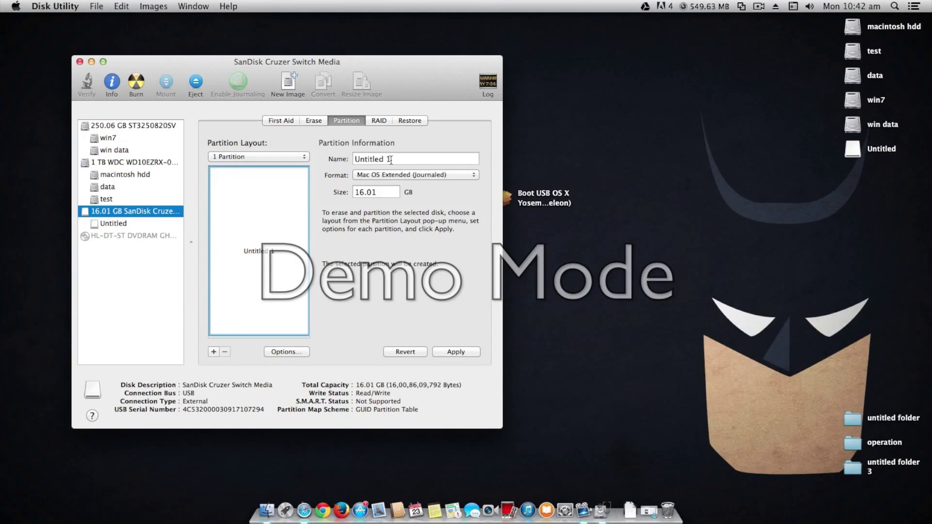
pyautogui.write('usb')
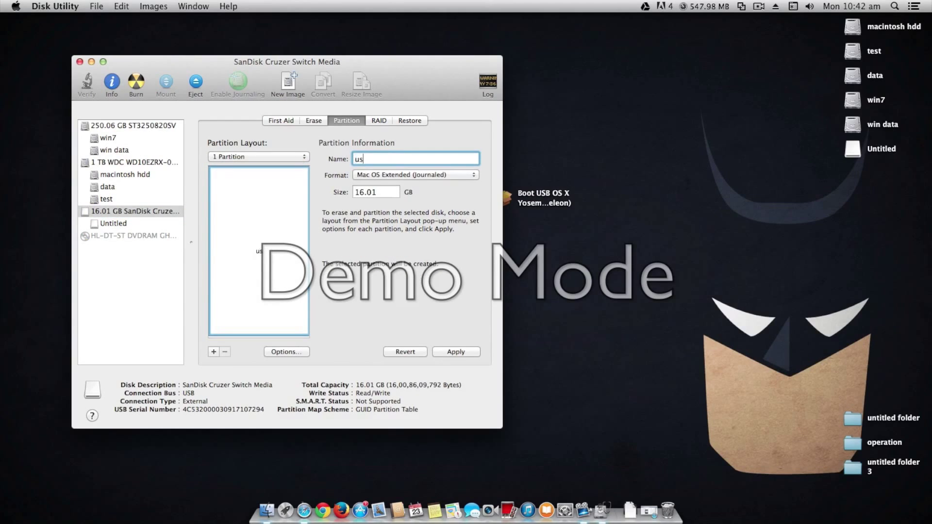
pyautogui.click(448, 351)
pyautogui.click(324, 220)
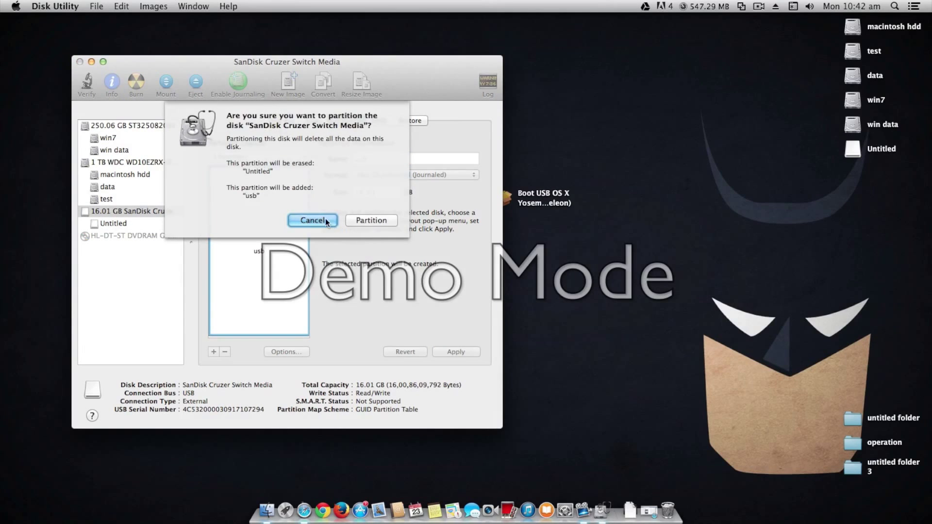
pyautogui.click(297, 351)
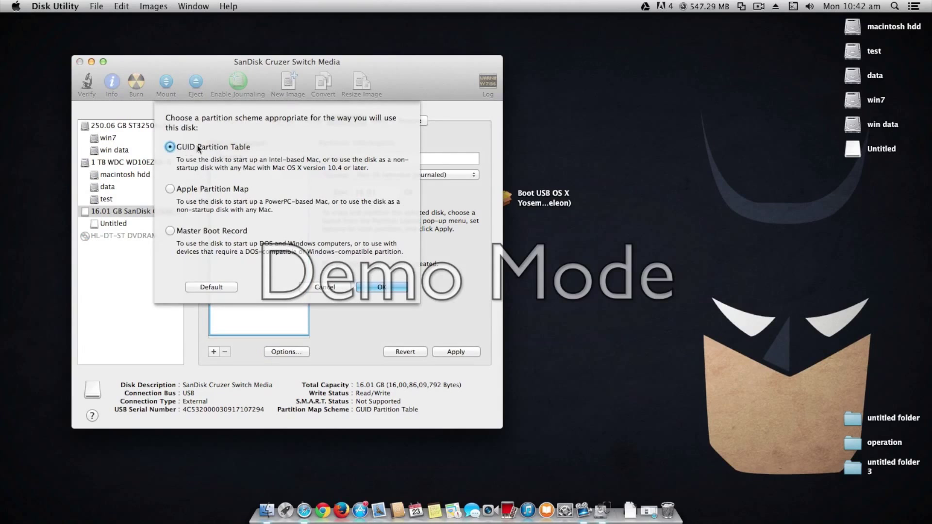
pyautogui.click(381, 288)
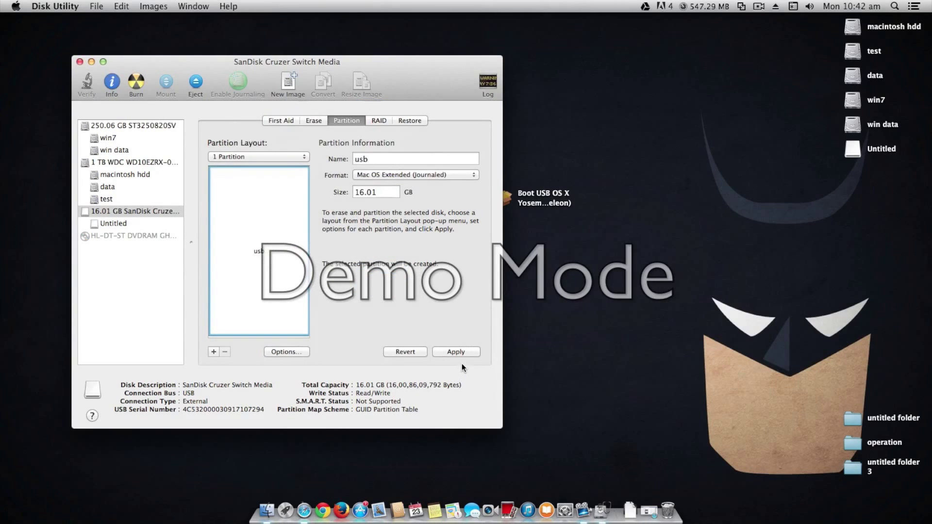
pyautogui.click(459, 352)
pyautogui.click(369, 220)
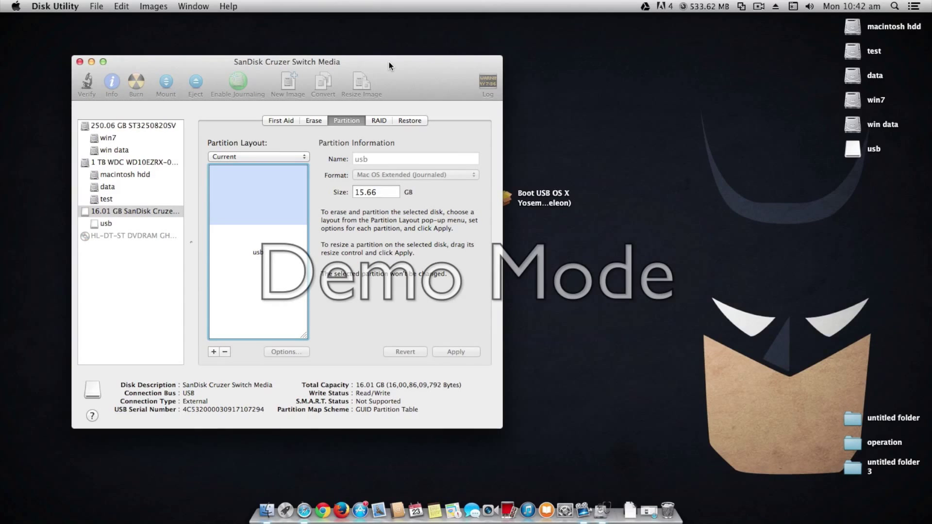
# Quit Disk Utility and open the Boot USB Chameleon package, moving past the Welcome and Read Me pages.
pyautogui.click(79, 63)
pyautogui.doubleClick(529, 205)
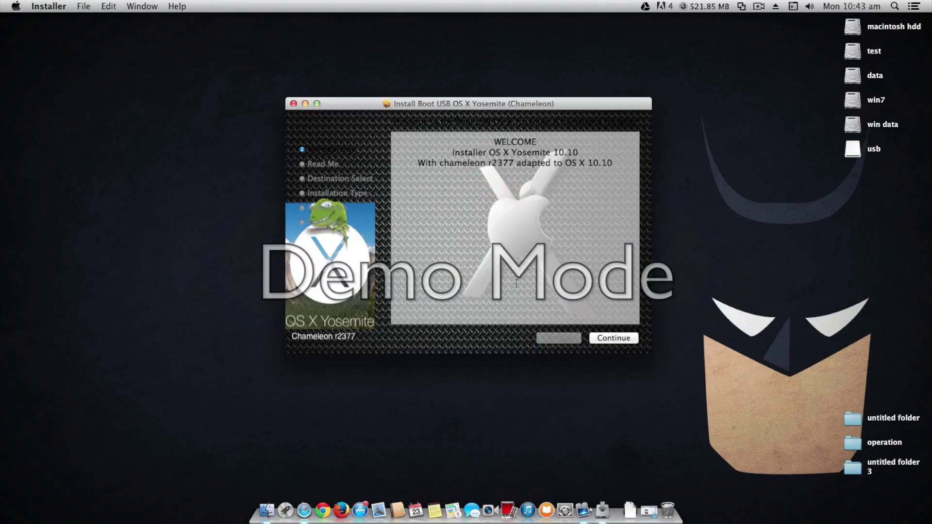
pyautogui.click(594, 339)
pyautogui.click(595, 339)
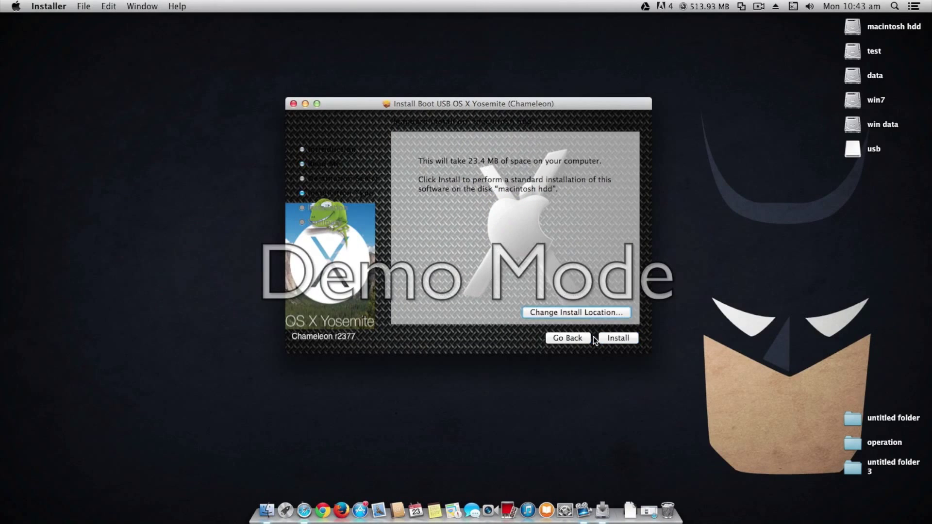
# Set the usb disk as the install destination and start the installation.
pyautogui.click(594, 310)
pyautogui.scroll(-5, 516, 193)
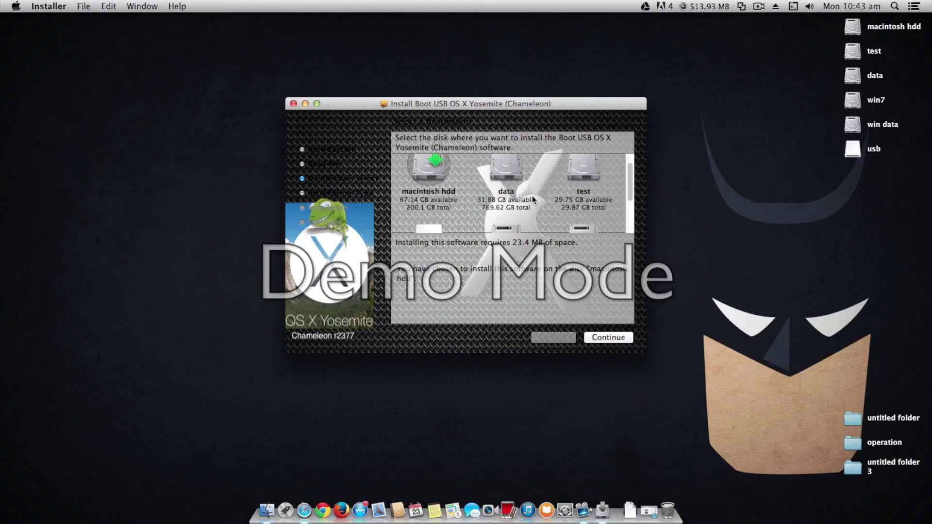
pyautogui.click(430, 182)
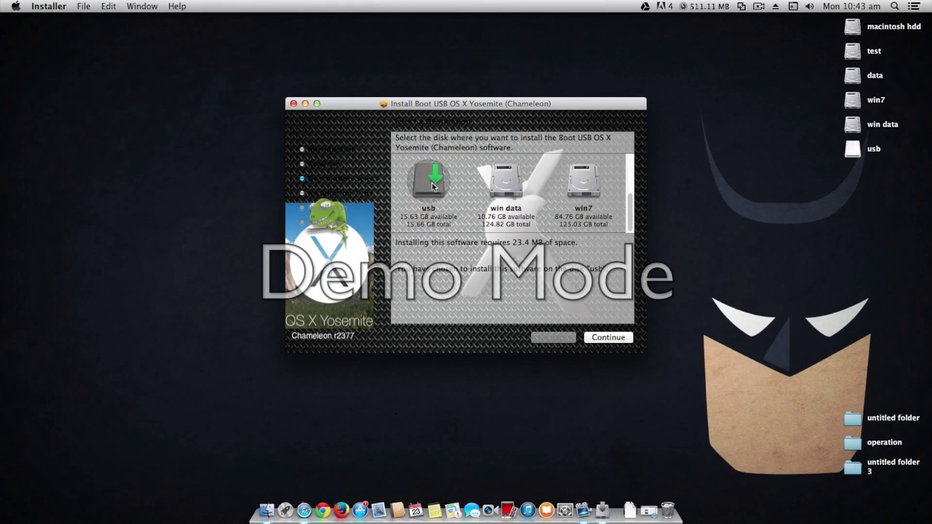
pyautogui.click(599, 339)
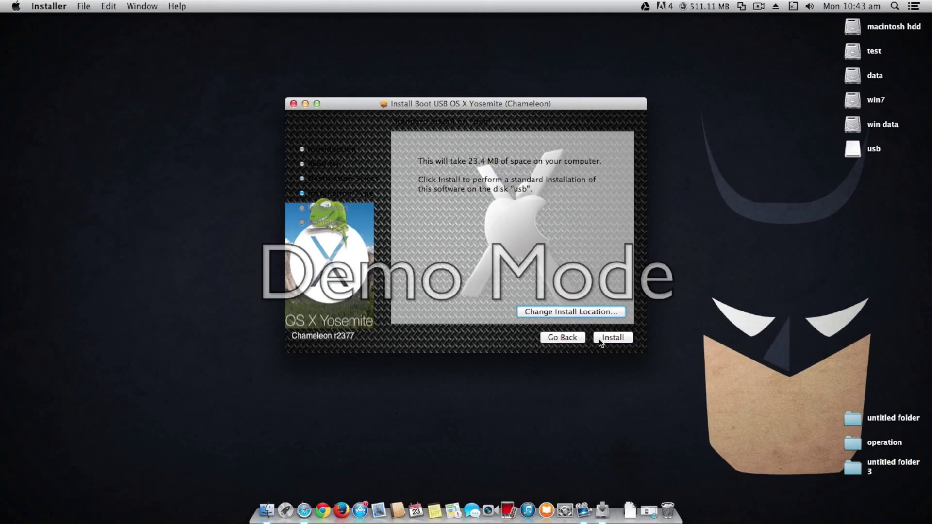
pyautogui.click(600, 339)
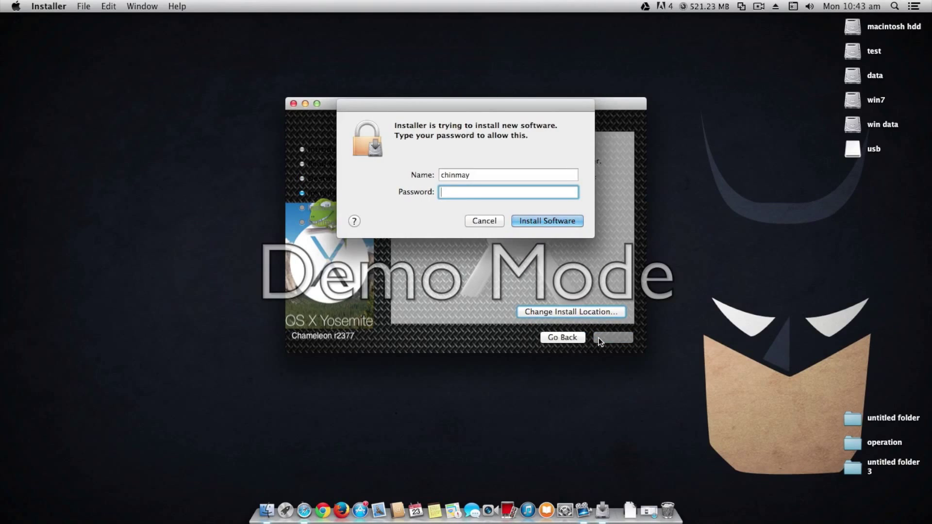
# Authorise the install with the admin password and let it run until it reports success.
pyautogui.write('1')
pyautogui.press('Return')
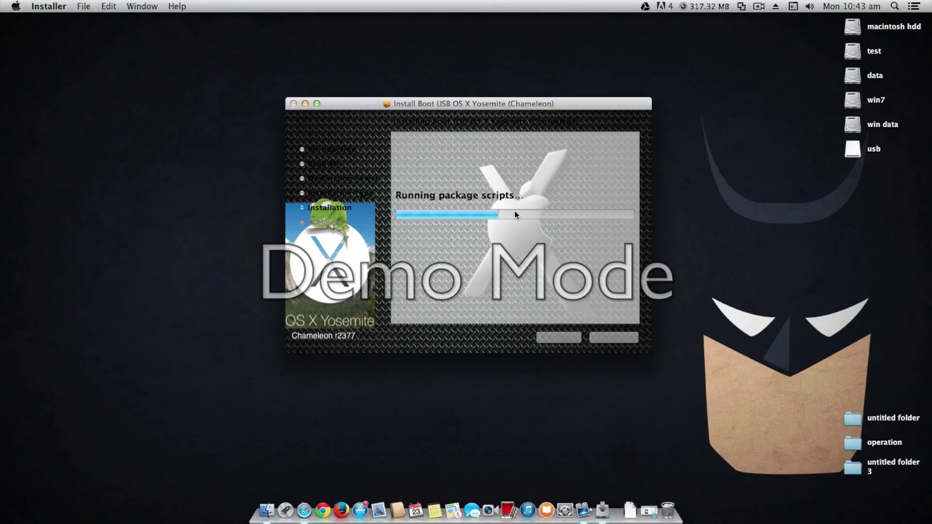
pyautogui.click(759, 8)
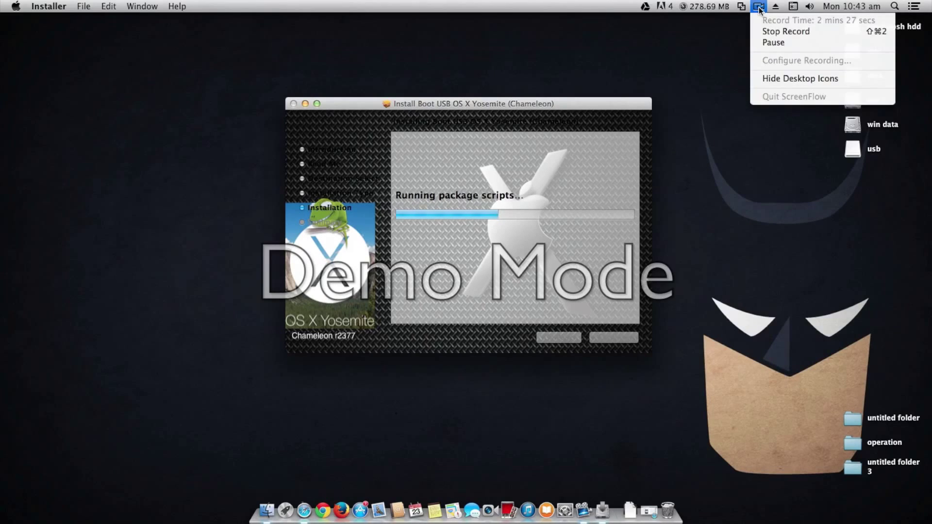
pyautogui.click(767, 47)
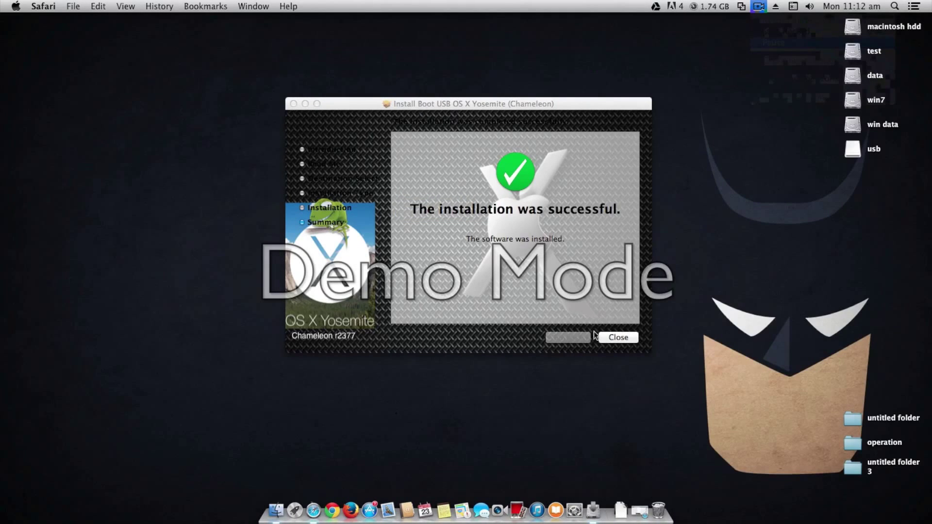
# Close the installer, move the usb icon onto the desktop, and review its installed files.
pyautogui.click(607, 339)
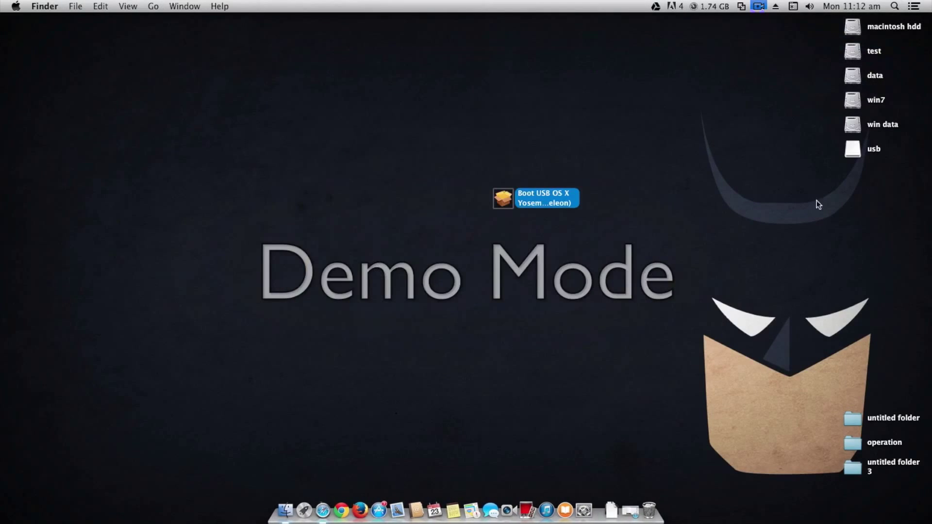
pyautogui.moveTo(848, 153); pyautogui.dragTo(763, 151)
pyautogui.doubleClick(762, 150)
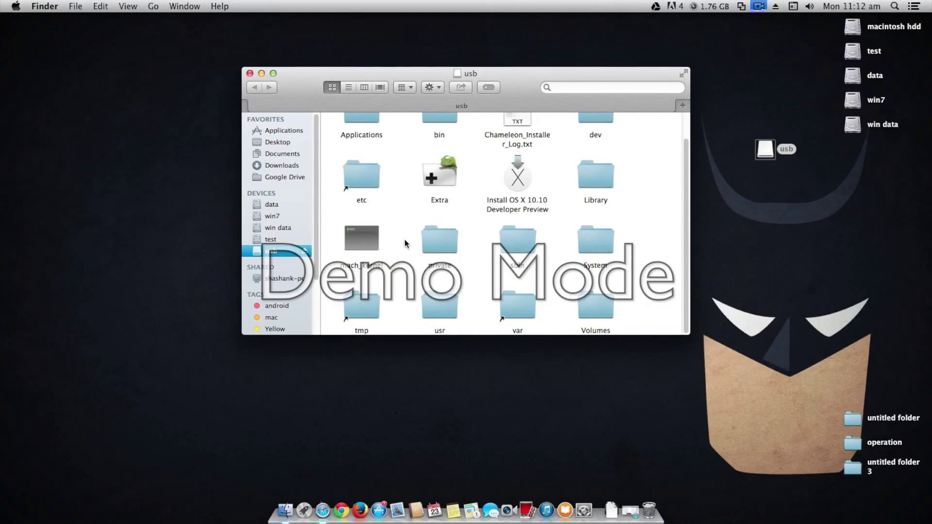
pyautogui.click(250, 73)
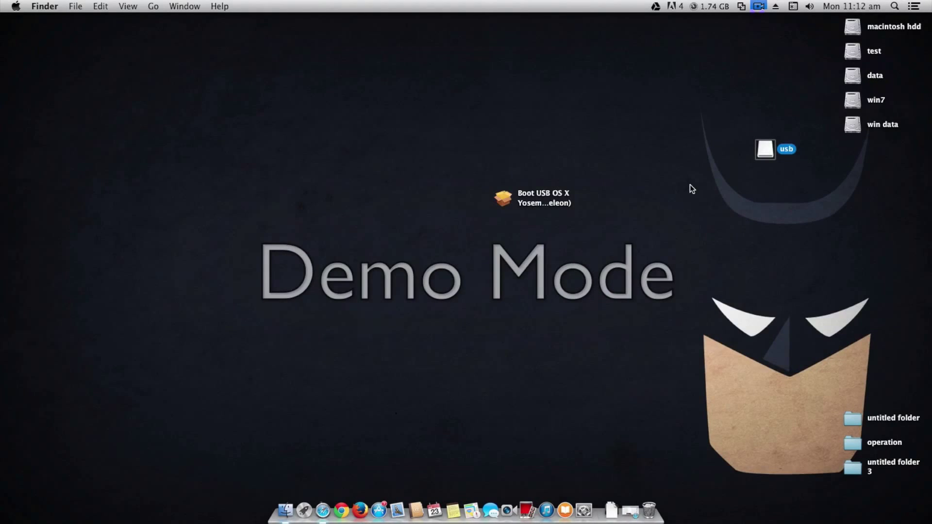